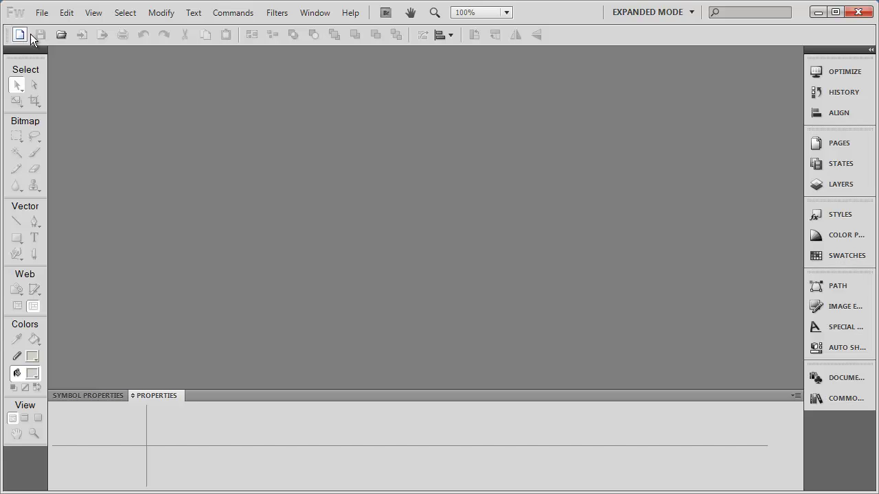
Step: Open flower.jpg from the Desktop as a 551 x 344 document
click(60, 34)
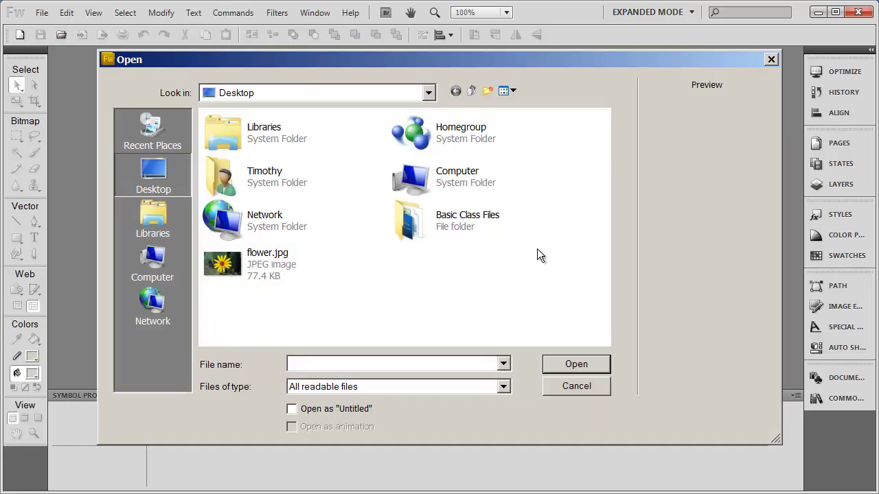
click(274, 265)
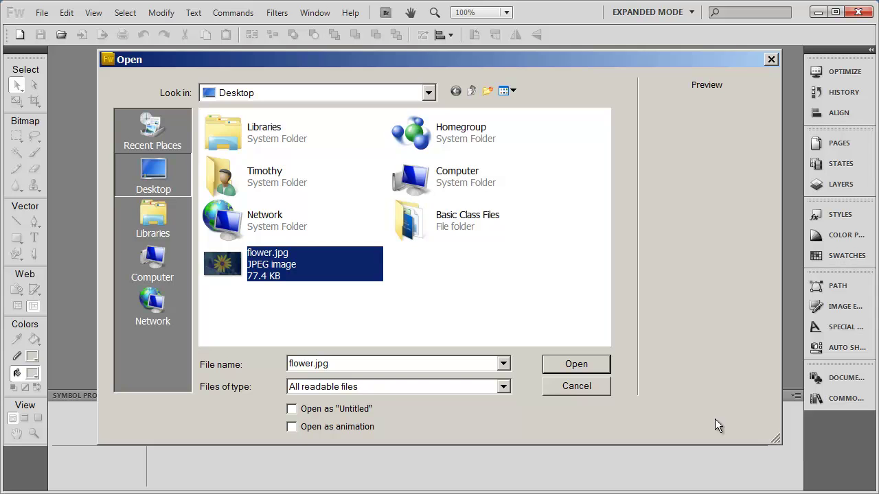
click(569, 364)
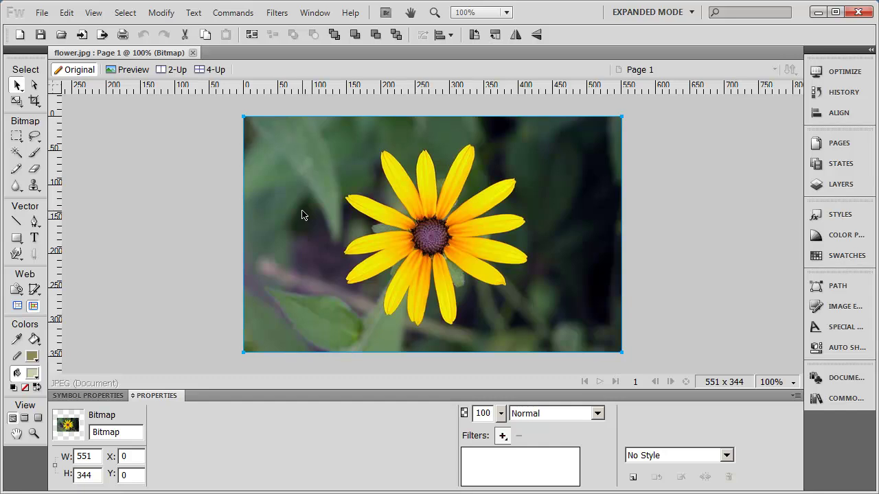
Step: Marquee-select the yellow flower and crop the document to that 342 × 307 area
click(17, 138)
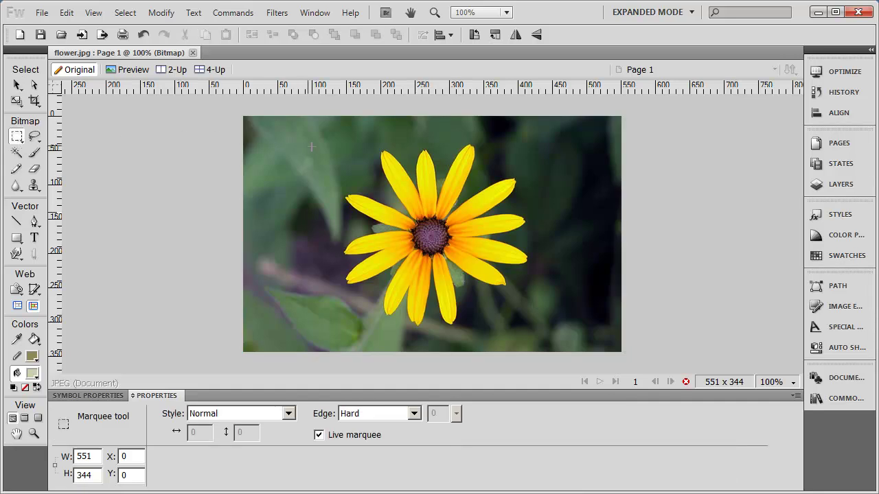
drag(317, 126, 554, 338)
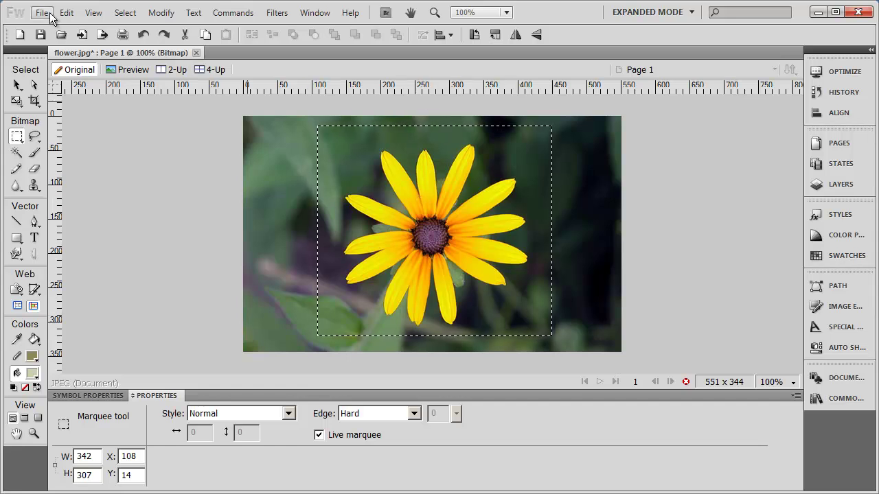
click(71, 13)
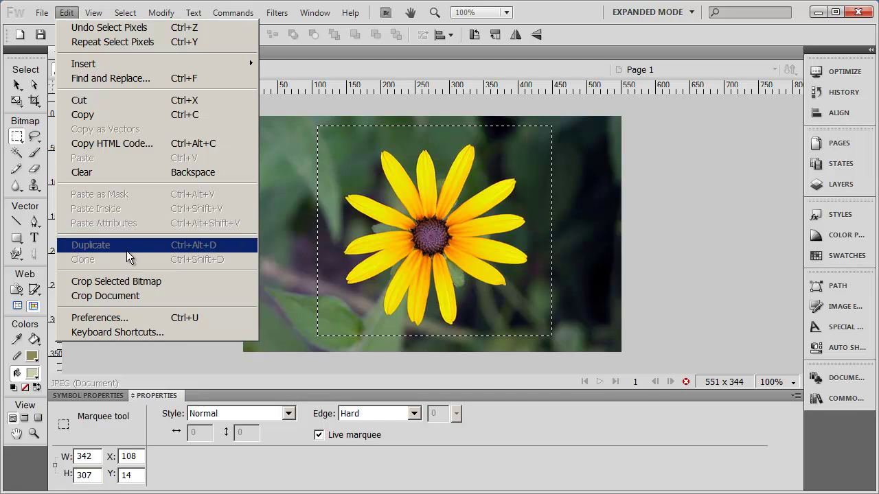
click(131, 299)
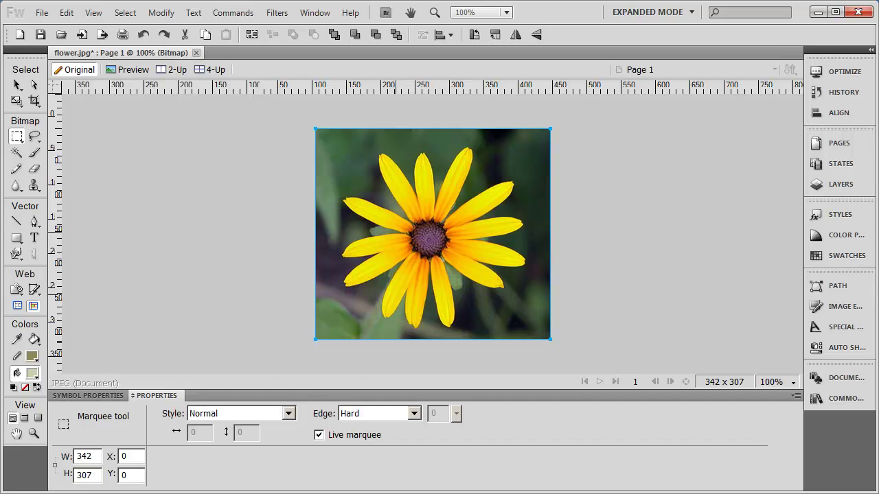
Step: Add an empty second page from the Pages panel, then select the Pointer tool
click(833, 152)
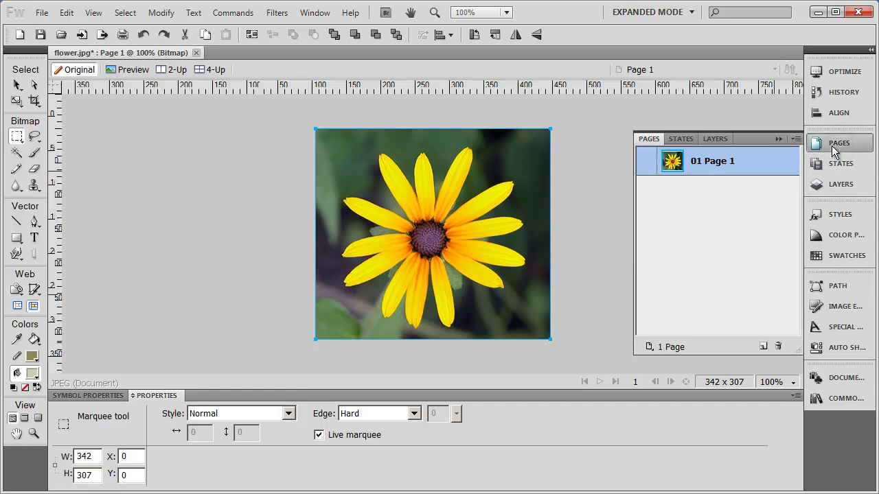
right_click(695, 197)
click(727, 205)
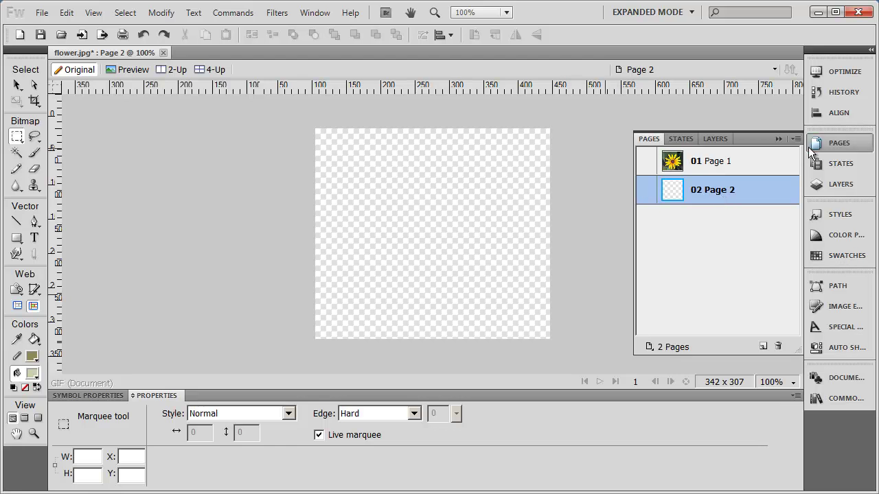
click(779, 139)
click(15, 85)
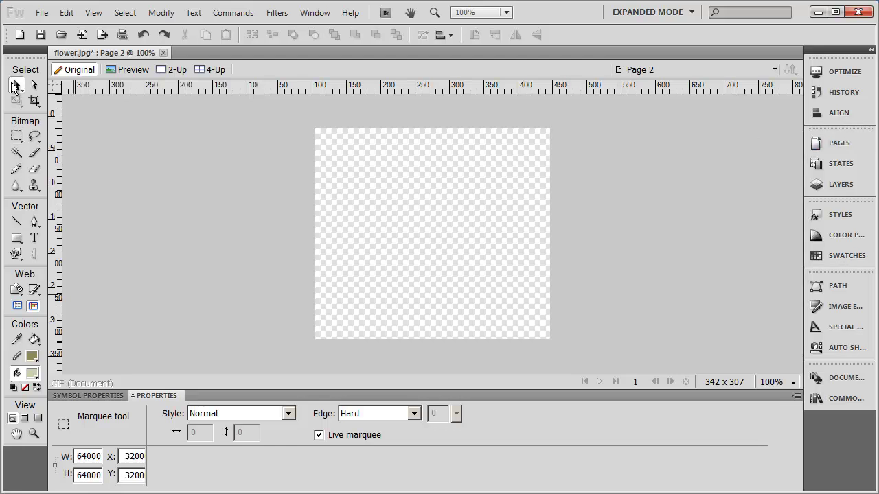
click(13, 83)
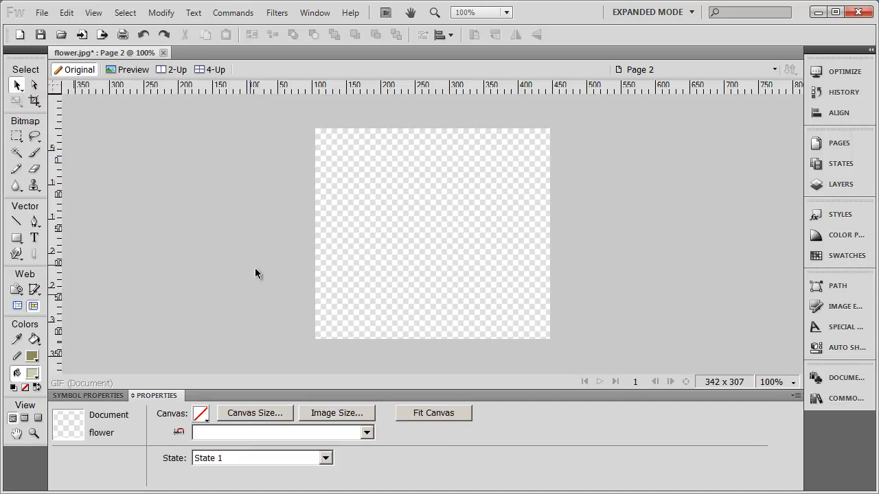
Step: Set Page 2's canvas size to 350 width and 350 height
click(254, 413)
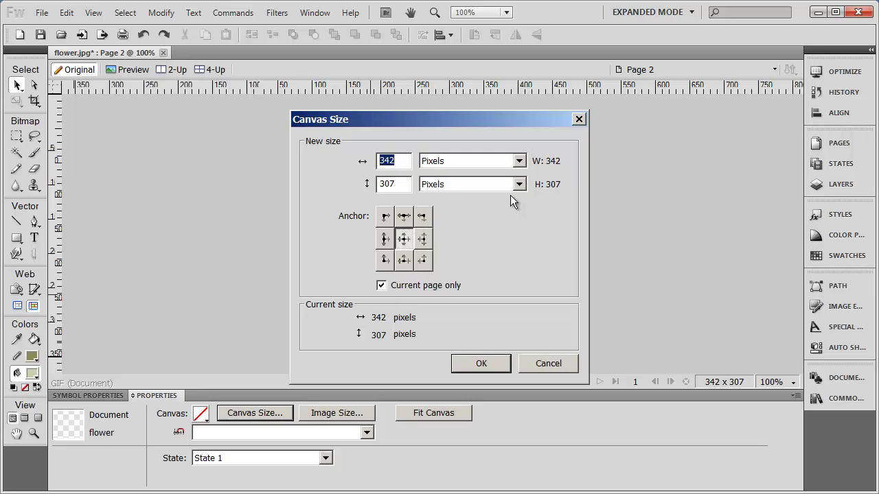
text(350)
key(Tab)
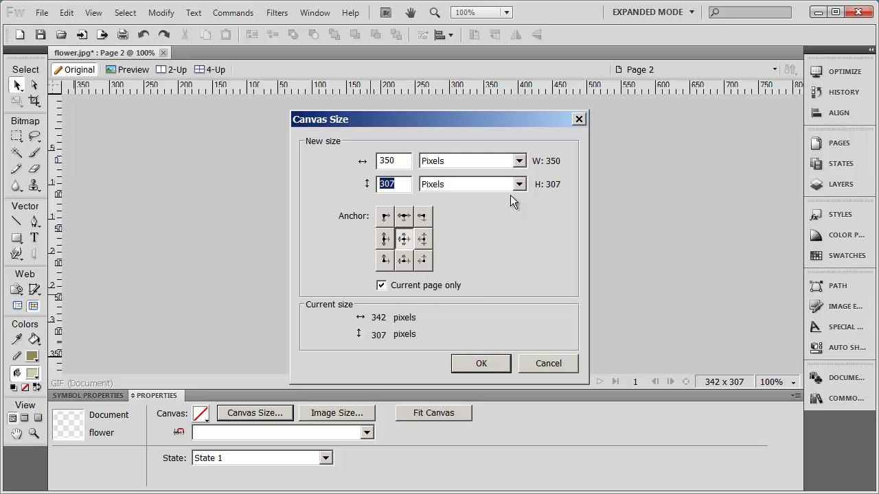
text(350)
key(Return)
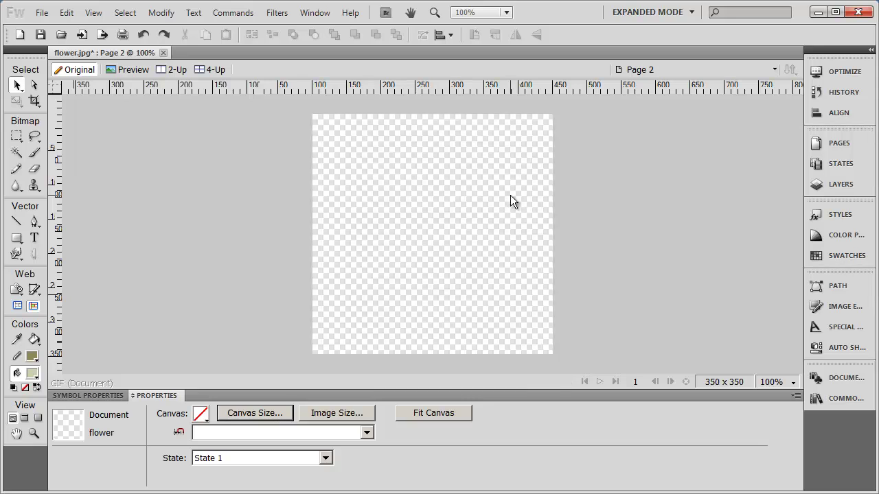
click(42, 13)
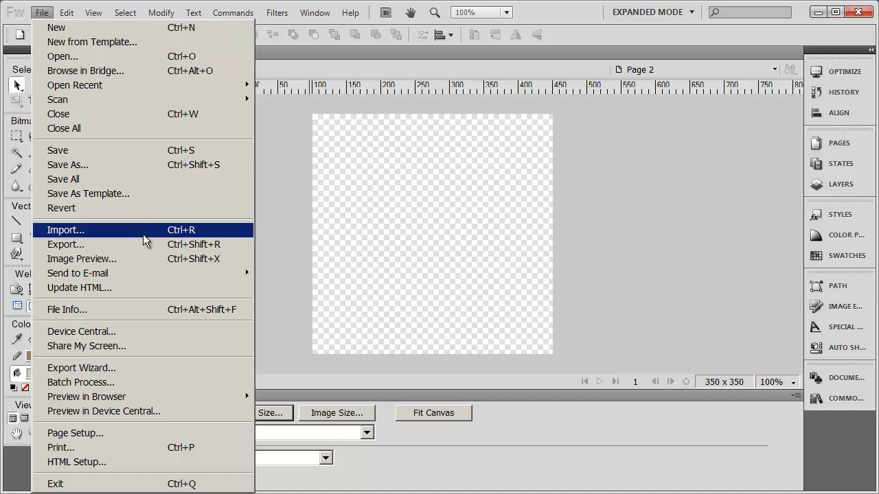
Step: Import flower.jpg and place it on the 350 × 350 page
click(145, 239)
click(297, 273)
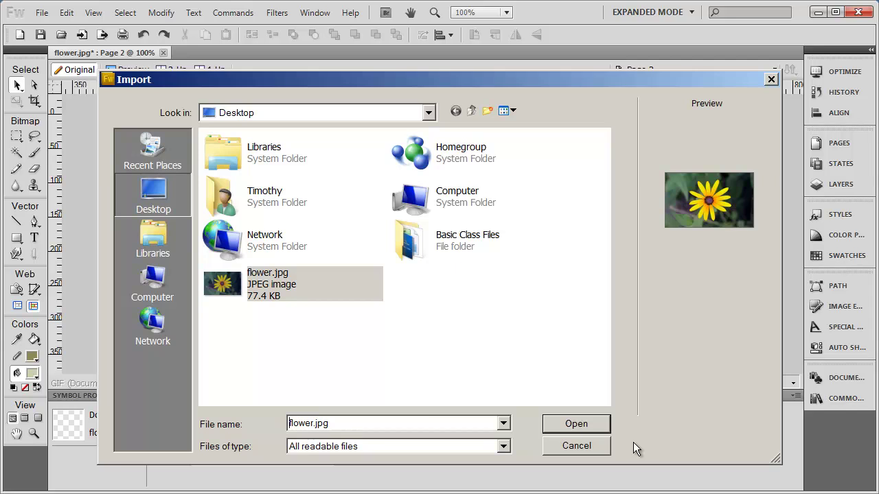
click(577, 425)
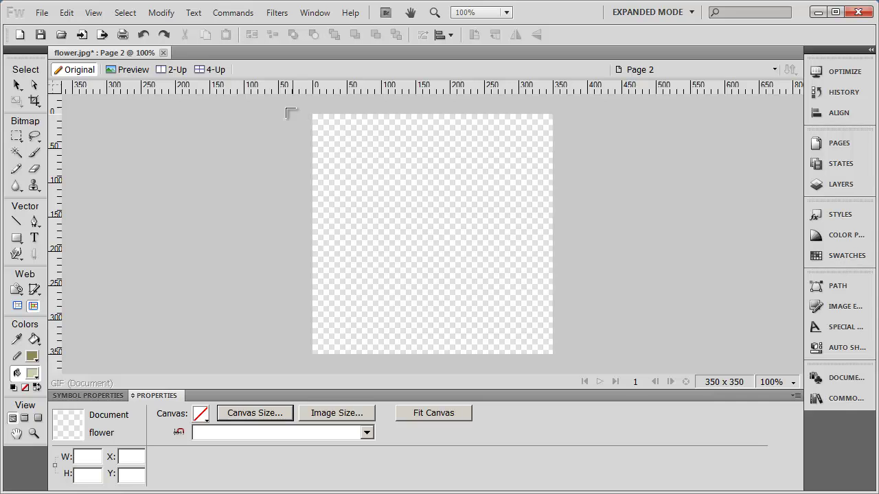
click(345, 139)
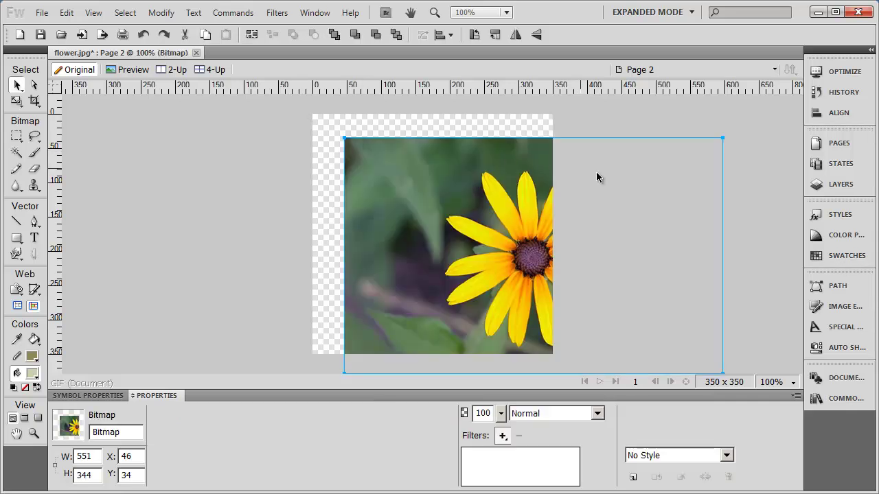
Step: Centre the flower bitmap and scale it to 567 x 354 so it fills the canvas
drag(515, 234, 418, 209)
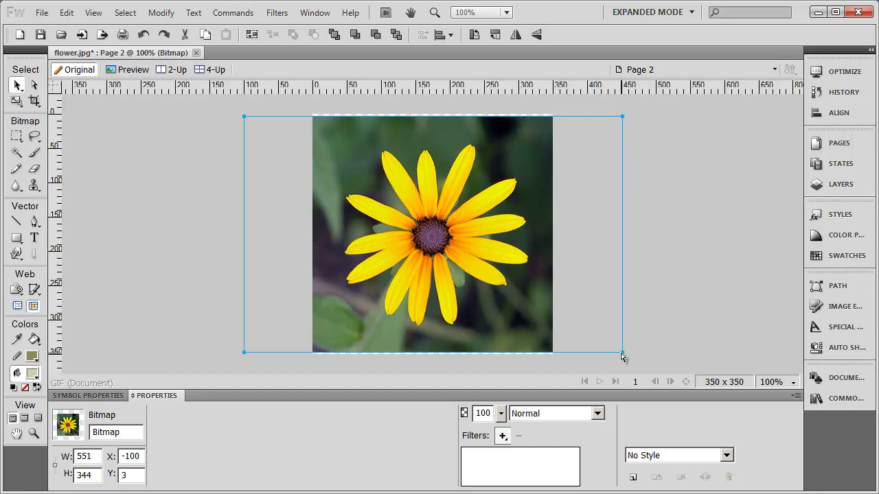
drag(622, 354, 631, 359)
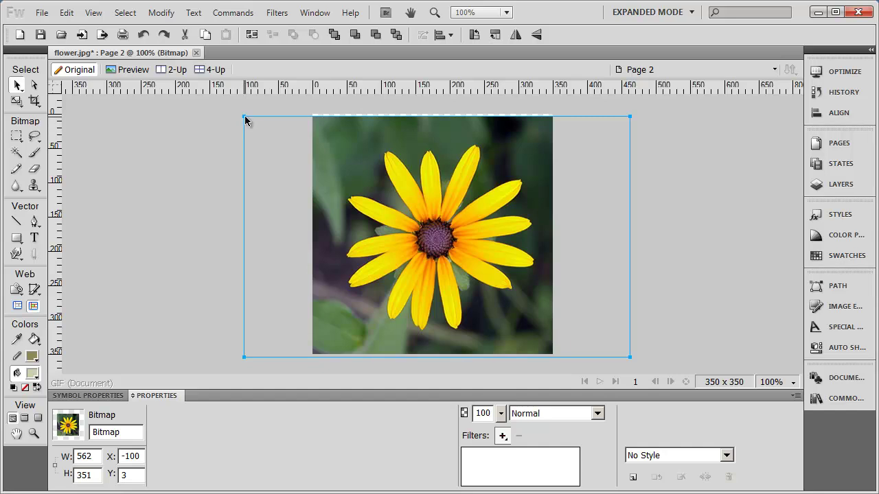
drag(246, 120, 244, 115)
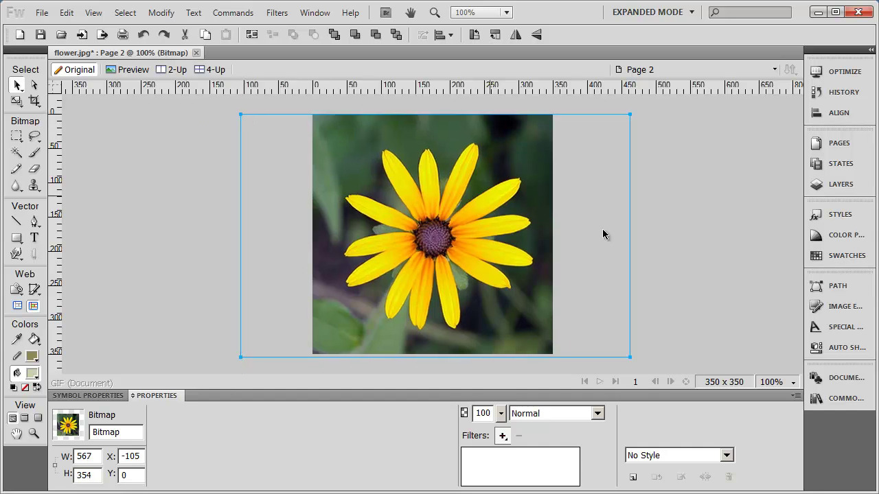
click(700, 267)
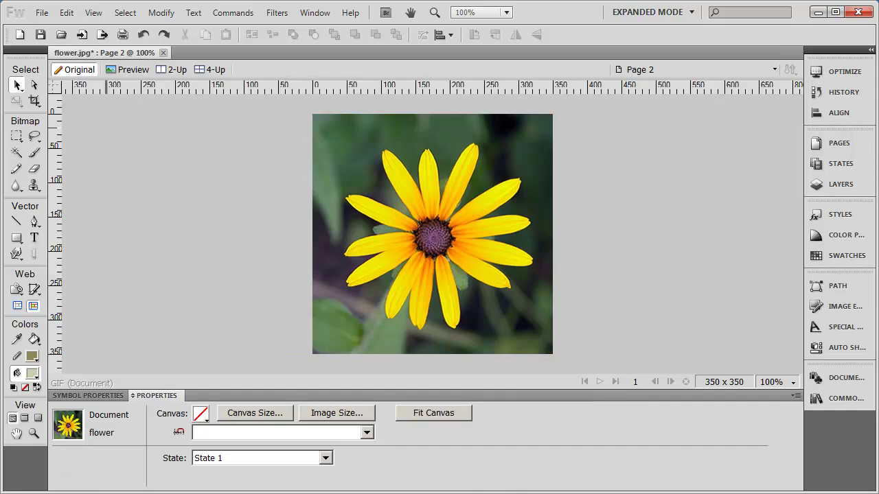
Step: Marquee-select the full 350 × 350 page and crop the document to it
click(68, 14)
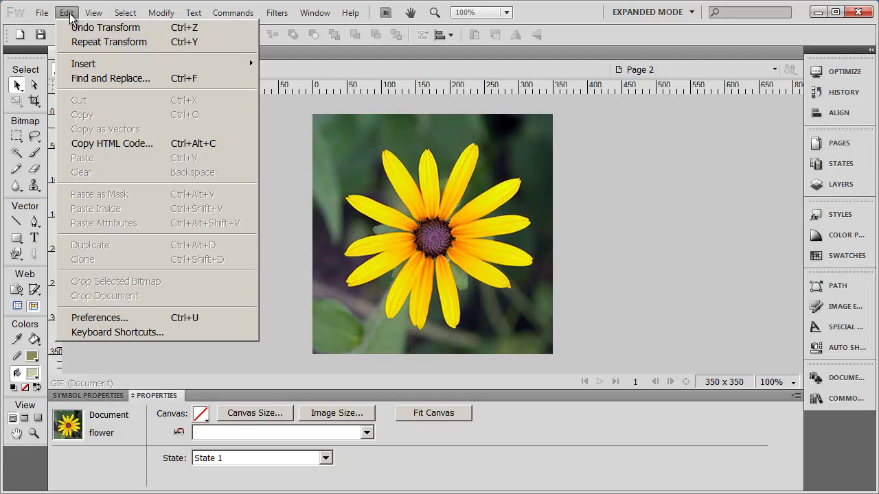
click(66, 13)
click(15, 137)
drag(296, 102, 575, 366)
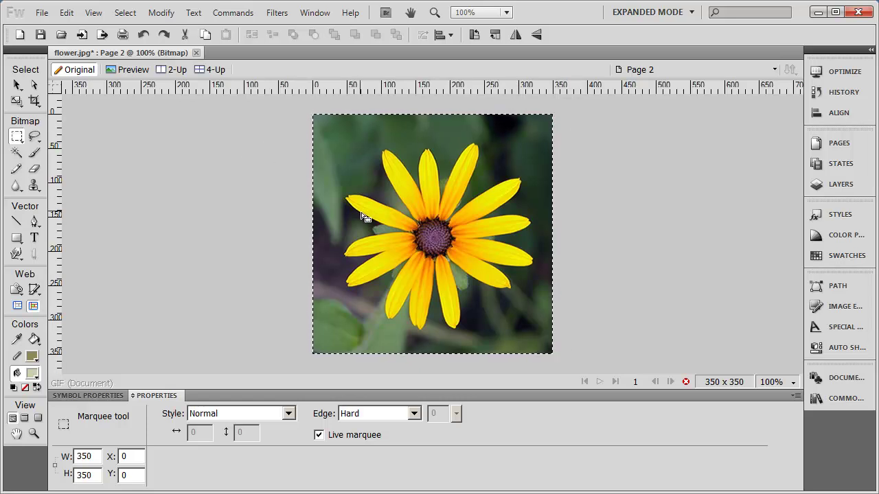
click(65, 15)
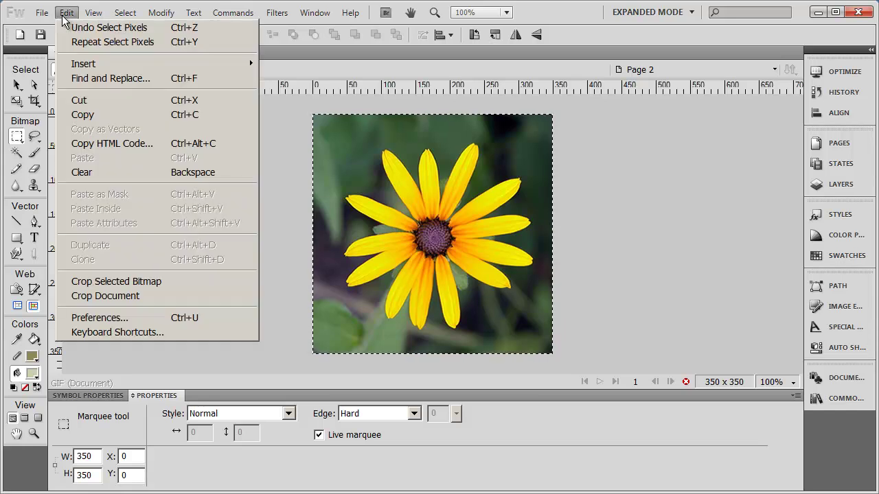
click(116, 300)
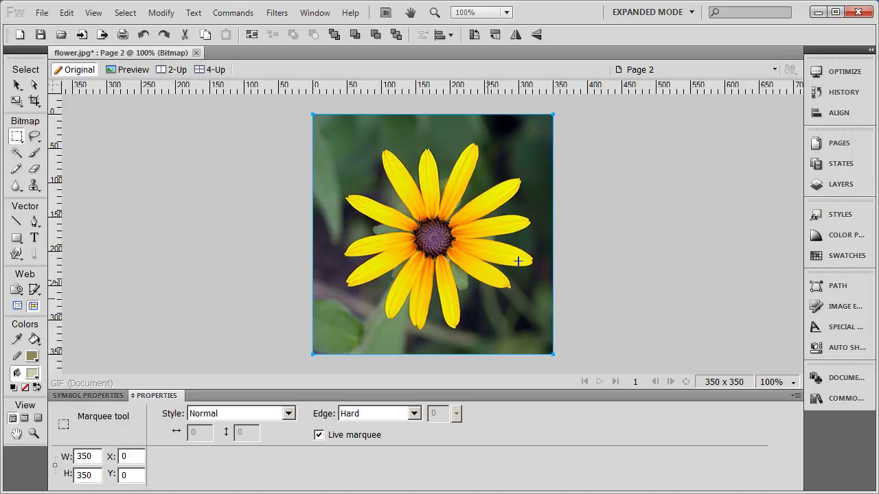